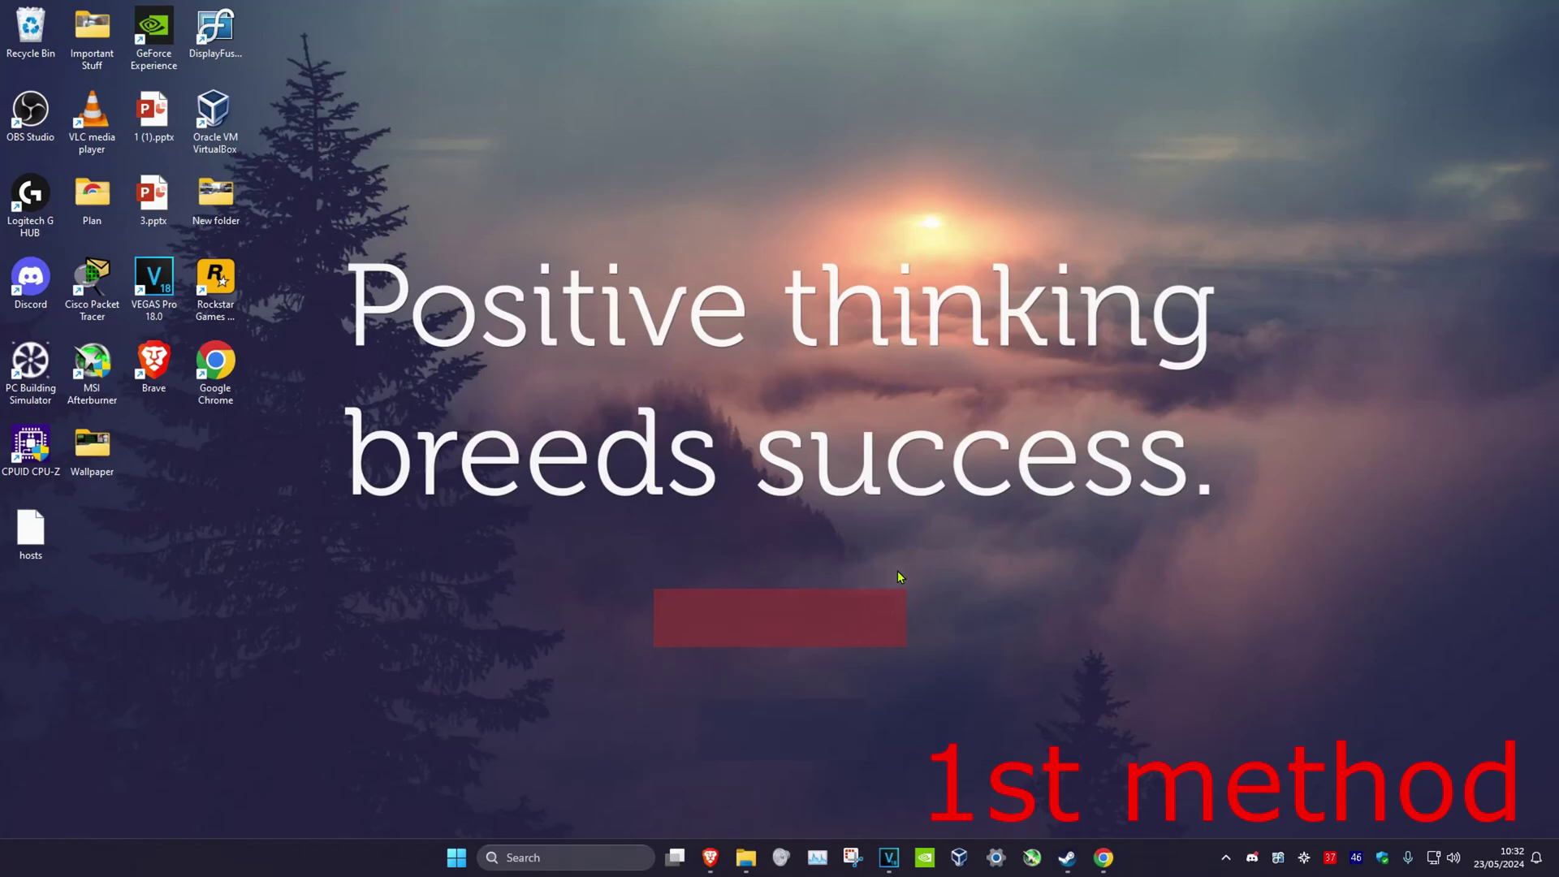
Step: Search Windows for the Services app
click(567, 858)
text(servi)
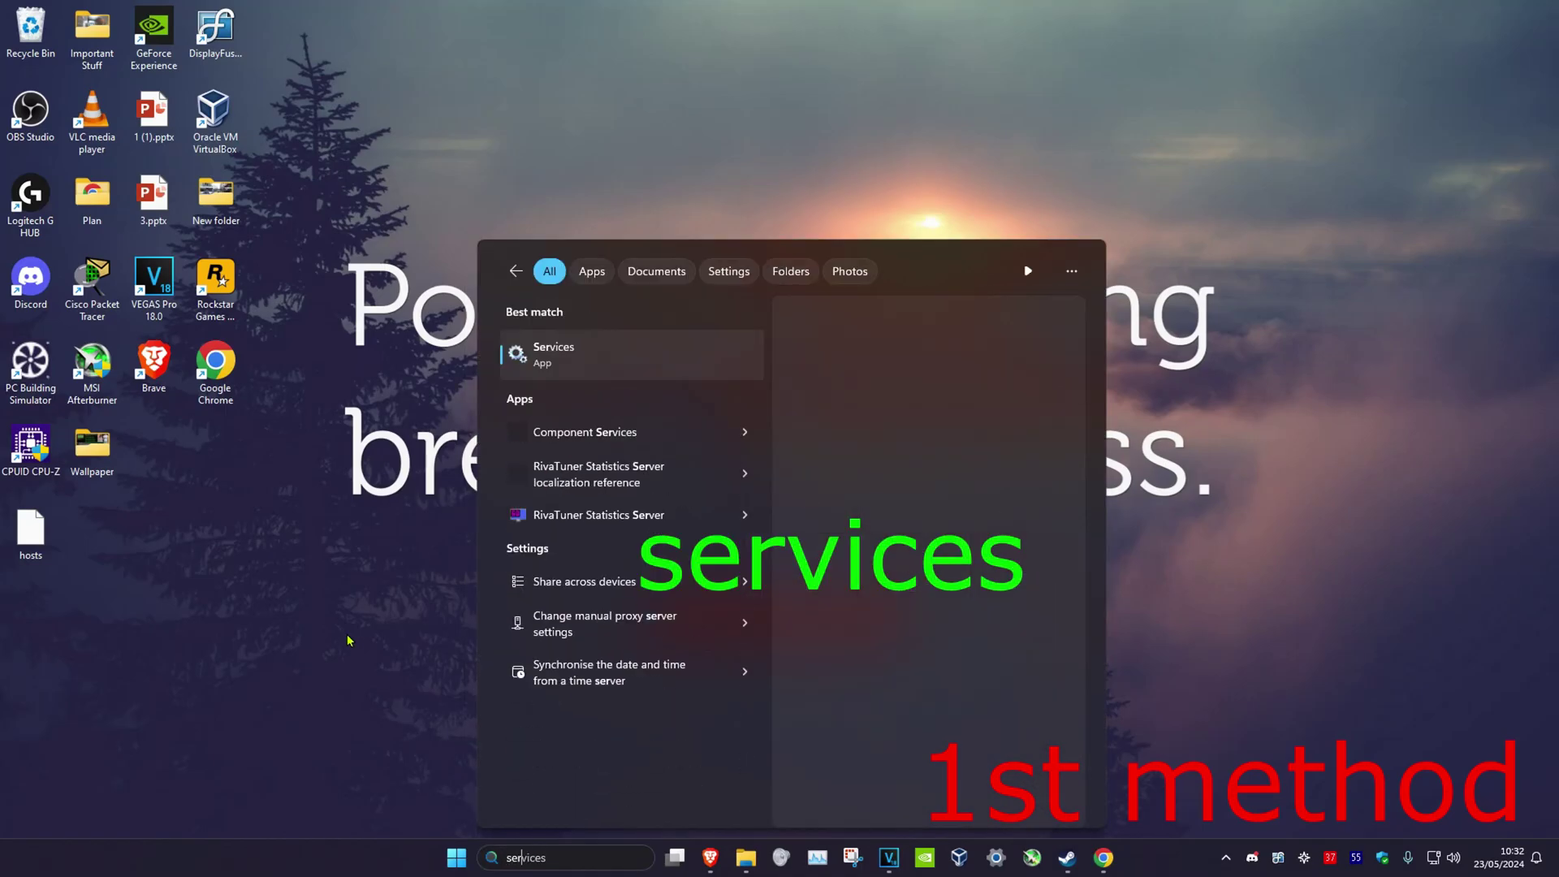
text(ces)
Step: Open Services and jump to the services starting with V
click(633, 367)
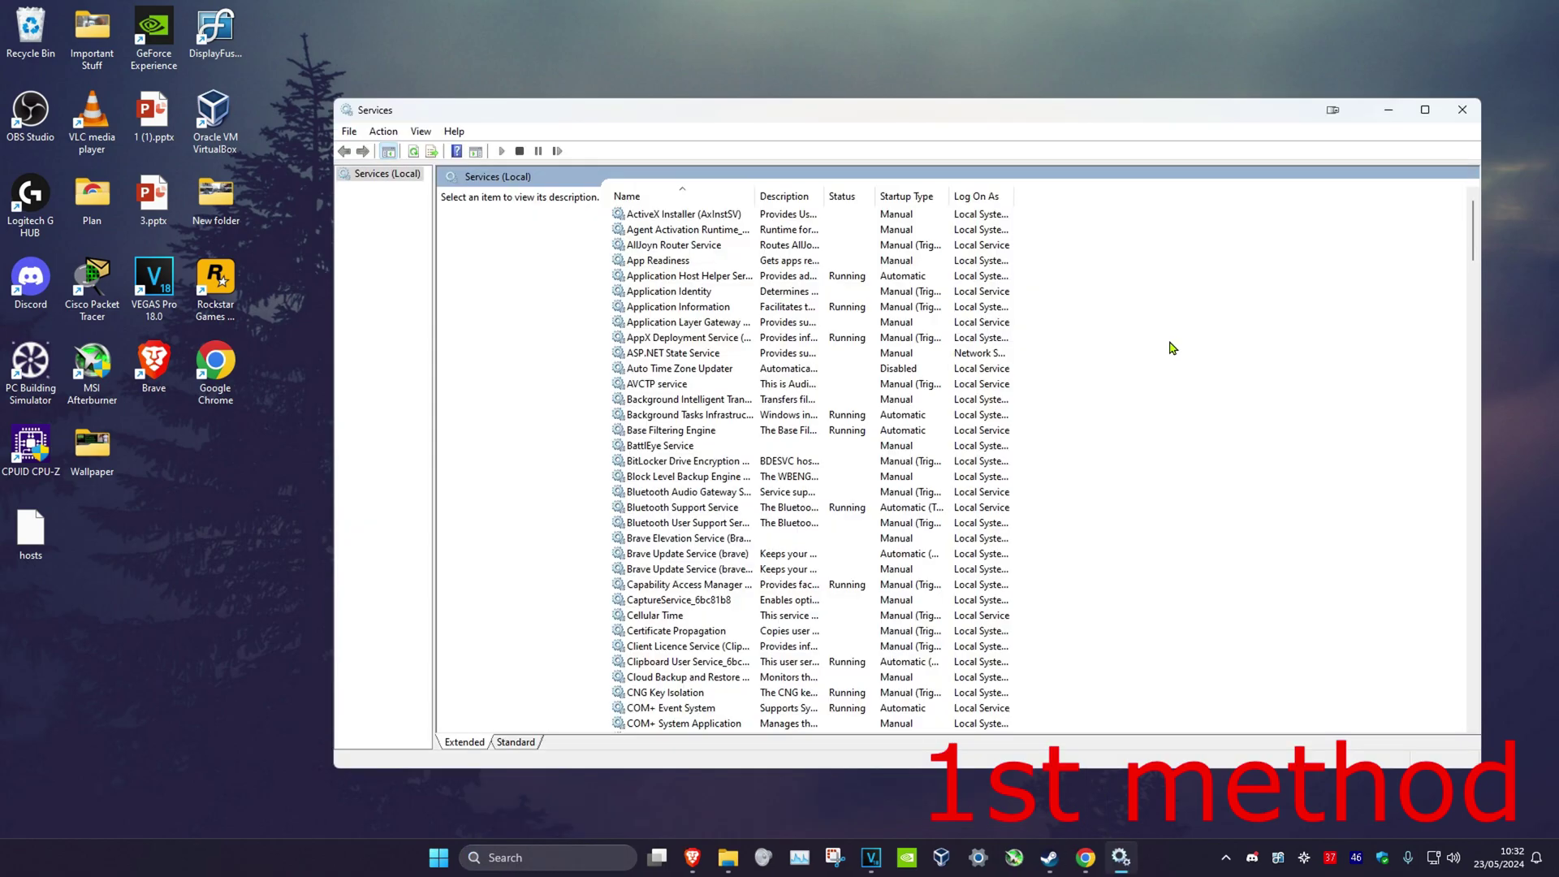
click(685, 215)
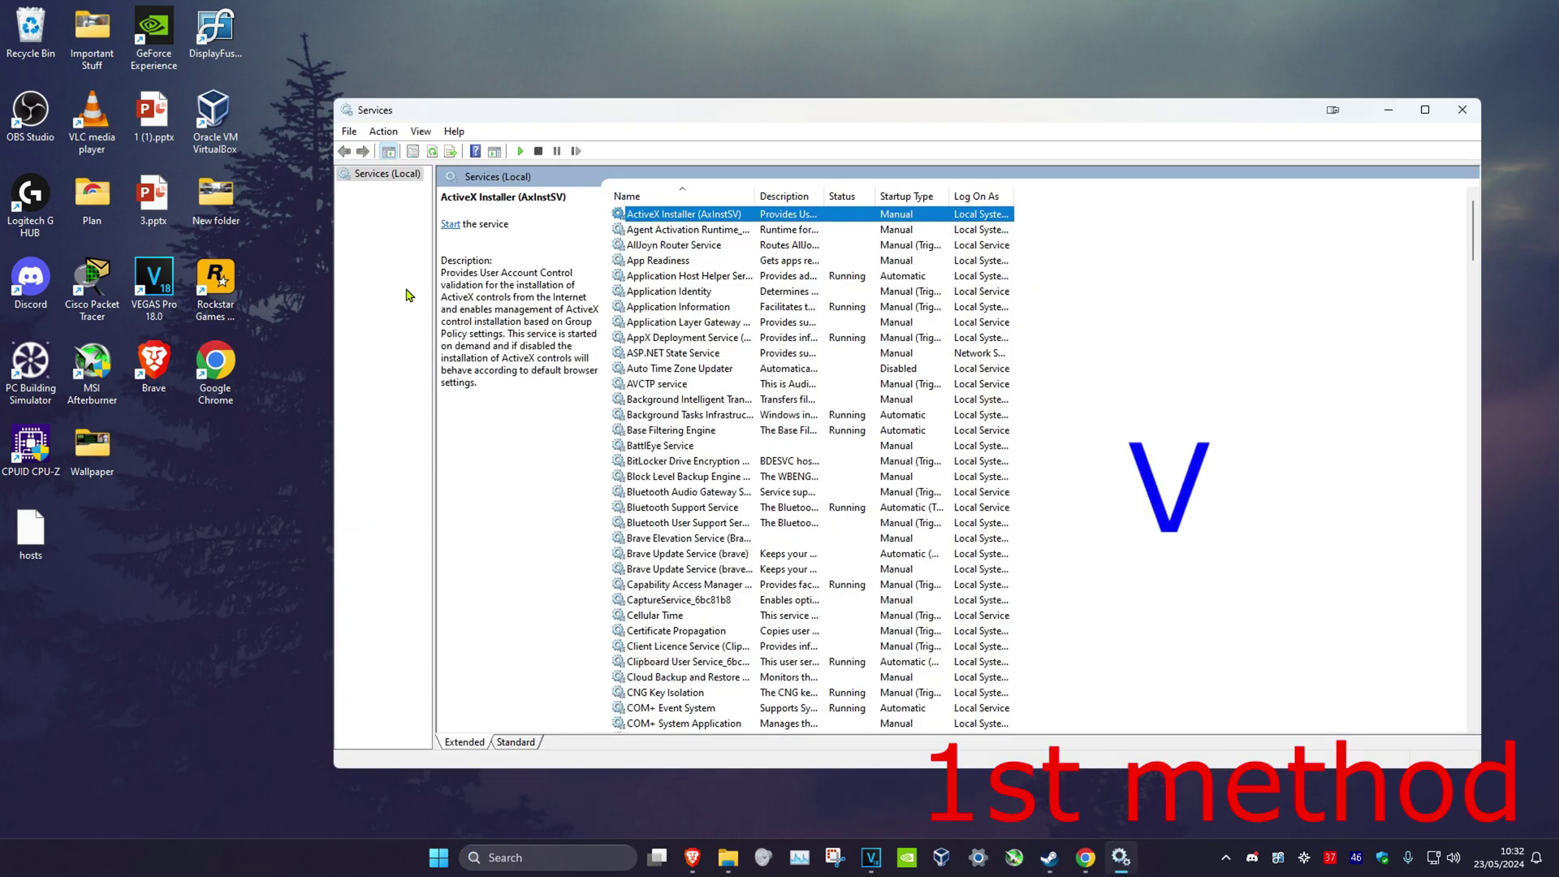
key(v)
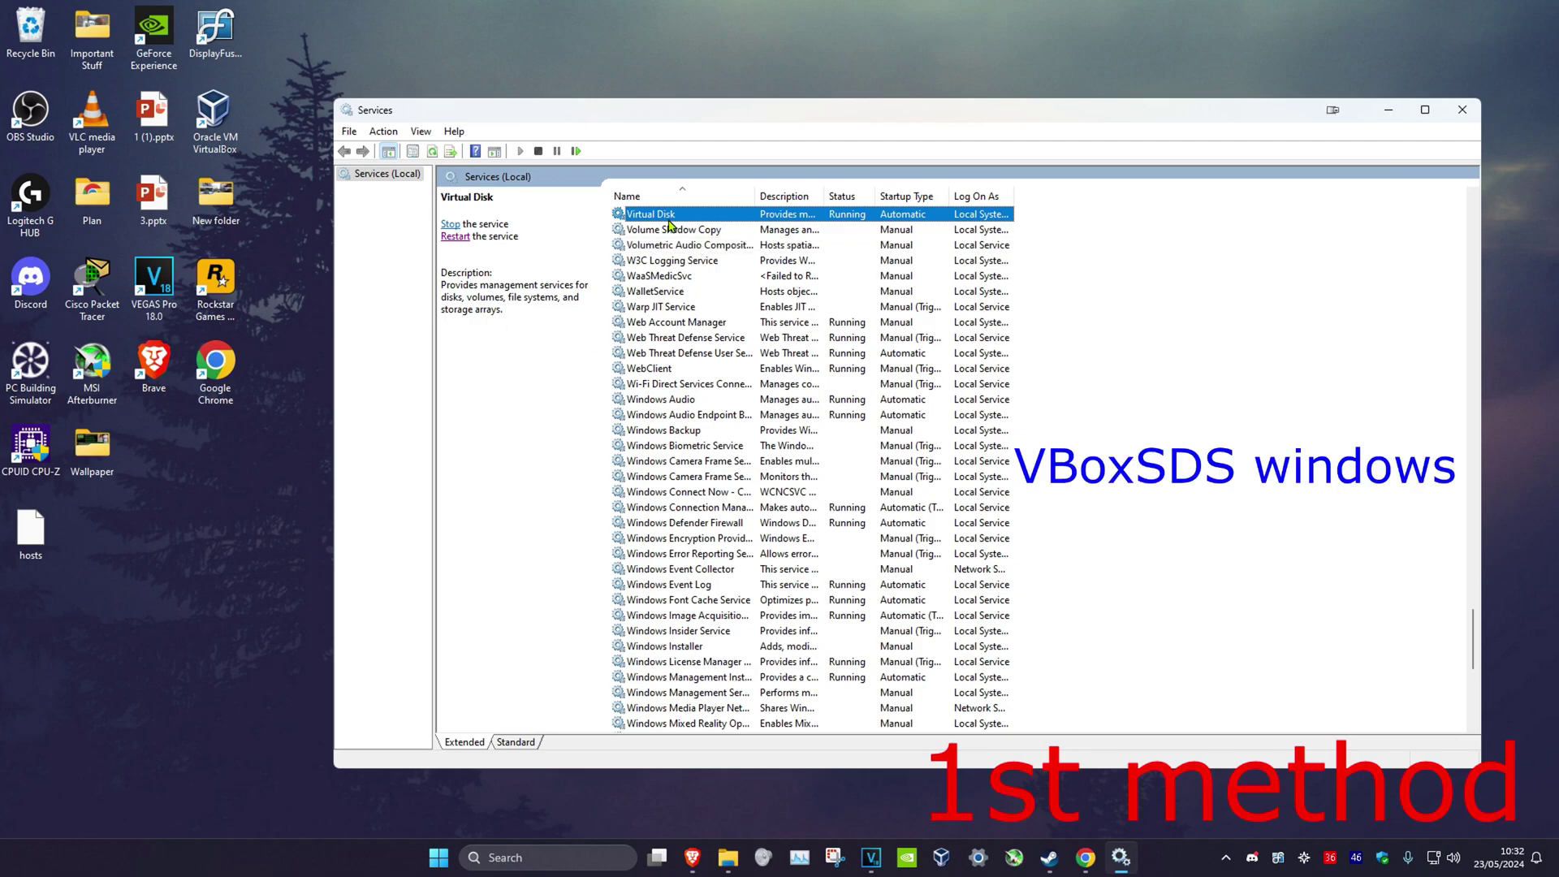
scroll(673, 231, down, 1)
scroll(680, 244, up, 2)
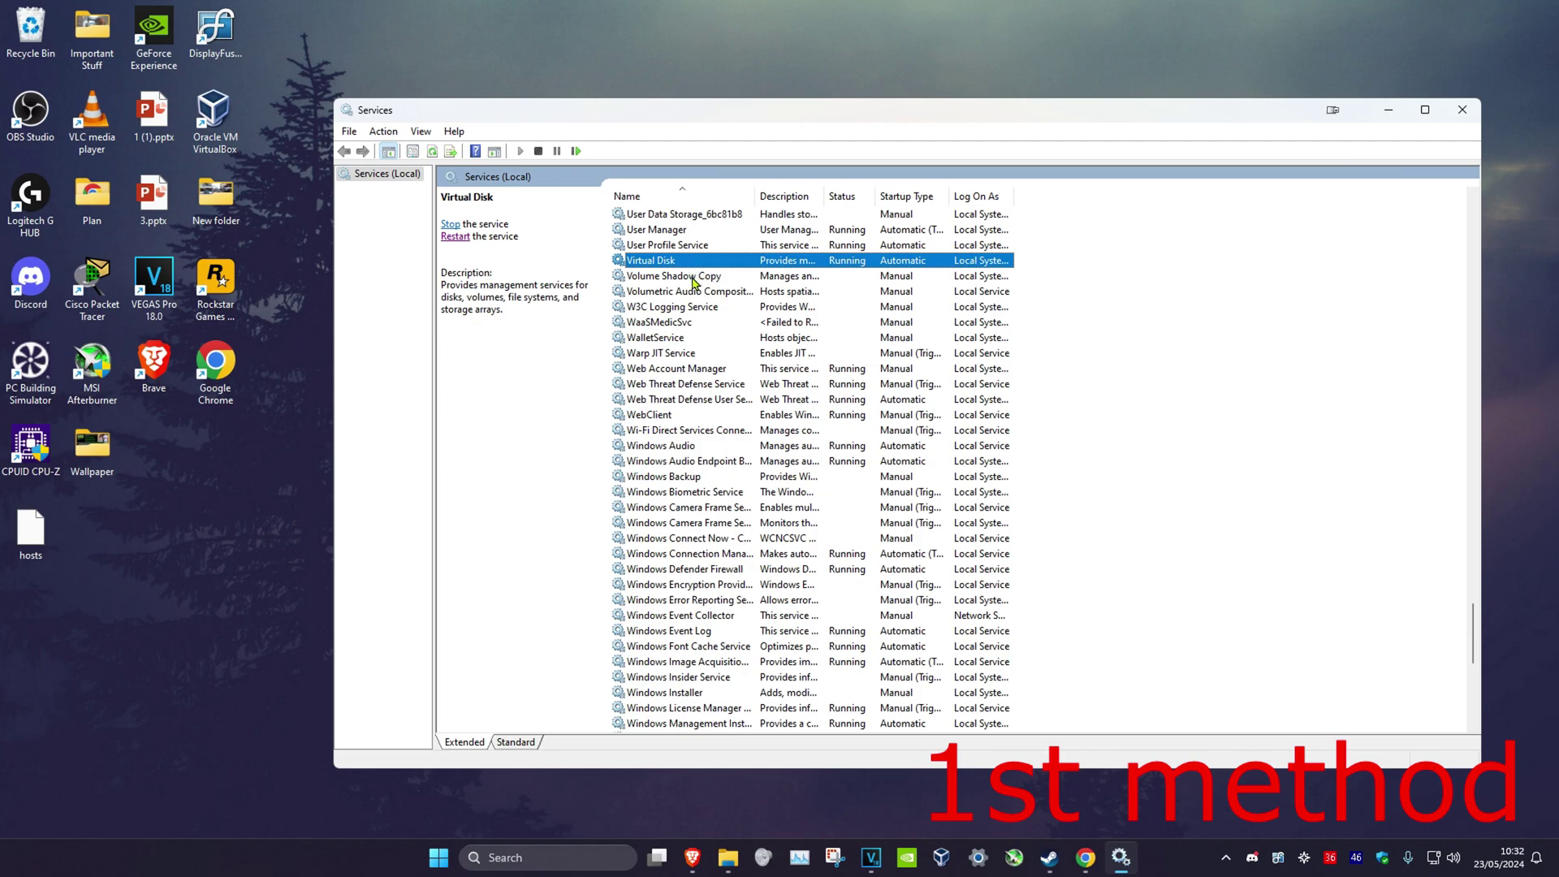
Step: Set Volume Shadow Copy to Automatic startup and start the service
double_click(695, 278)
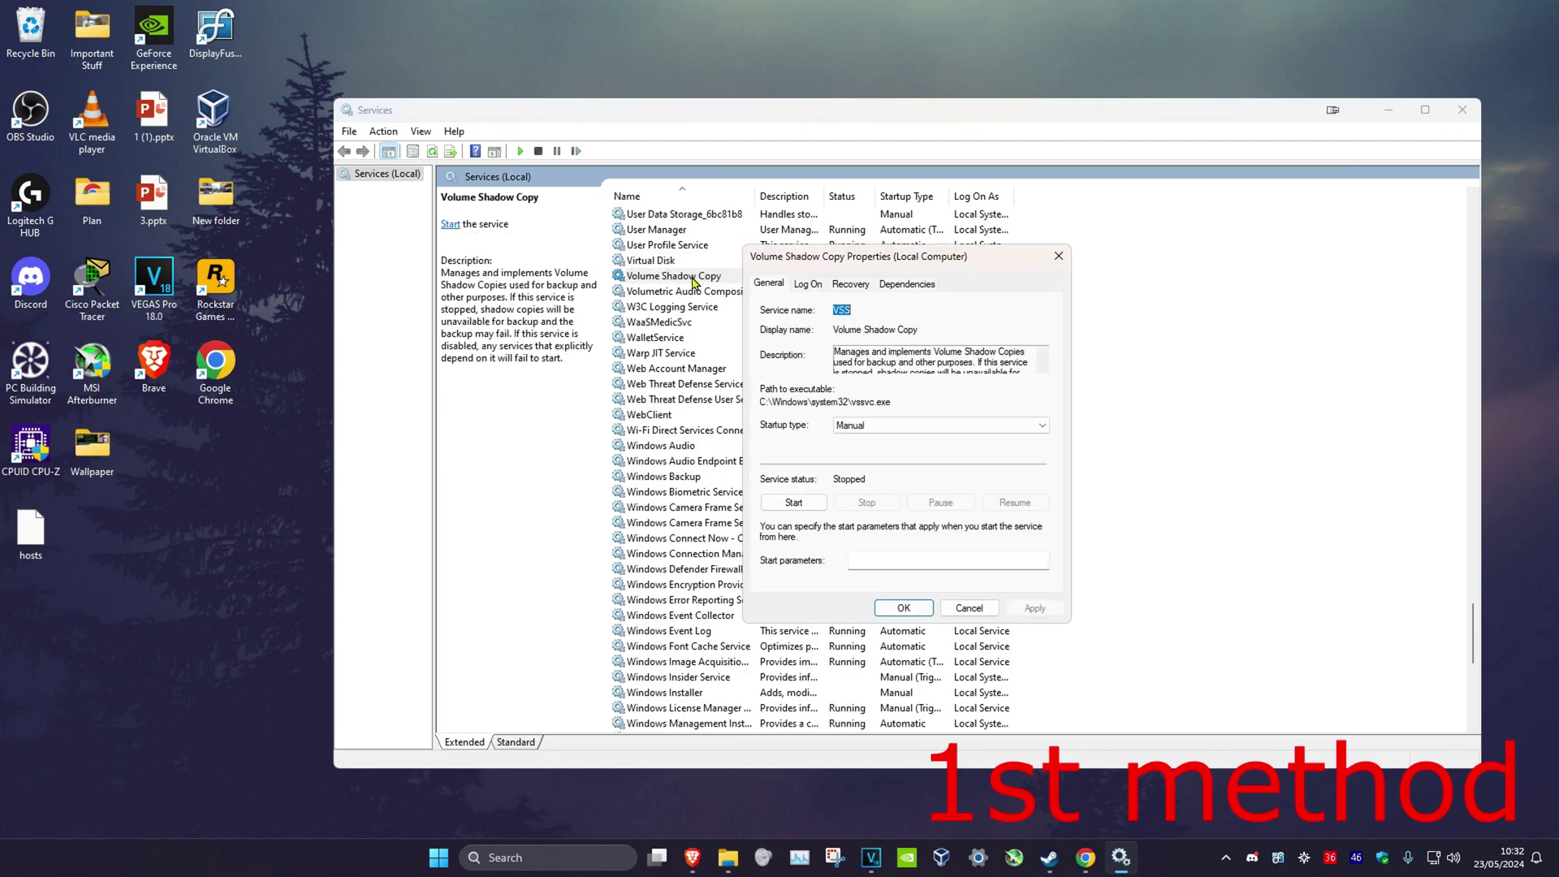
click(853, 426)
click(864, 453)
click(794, 502)
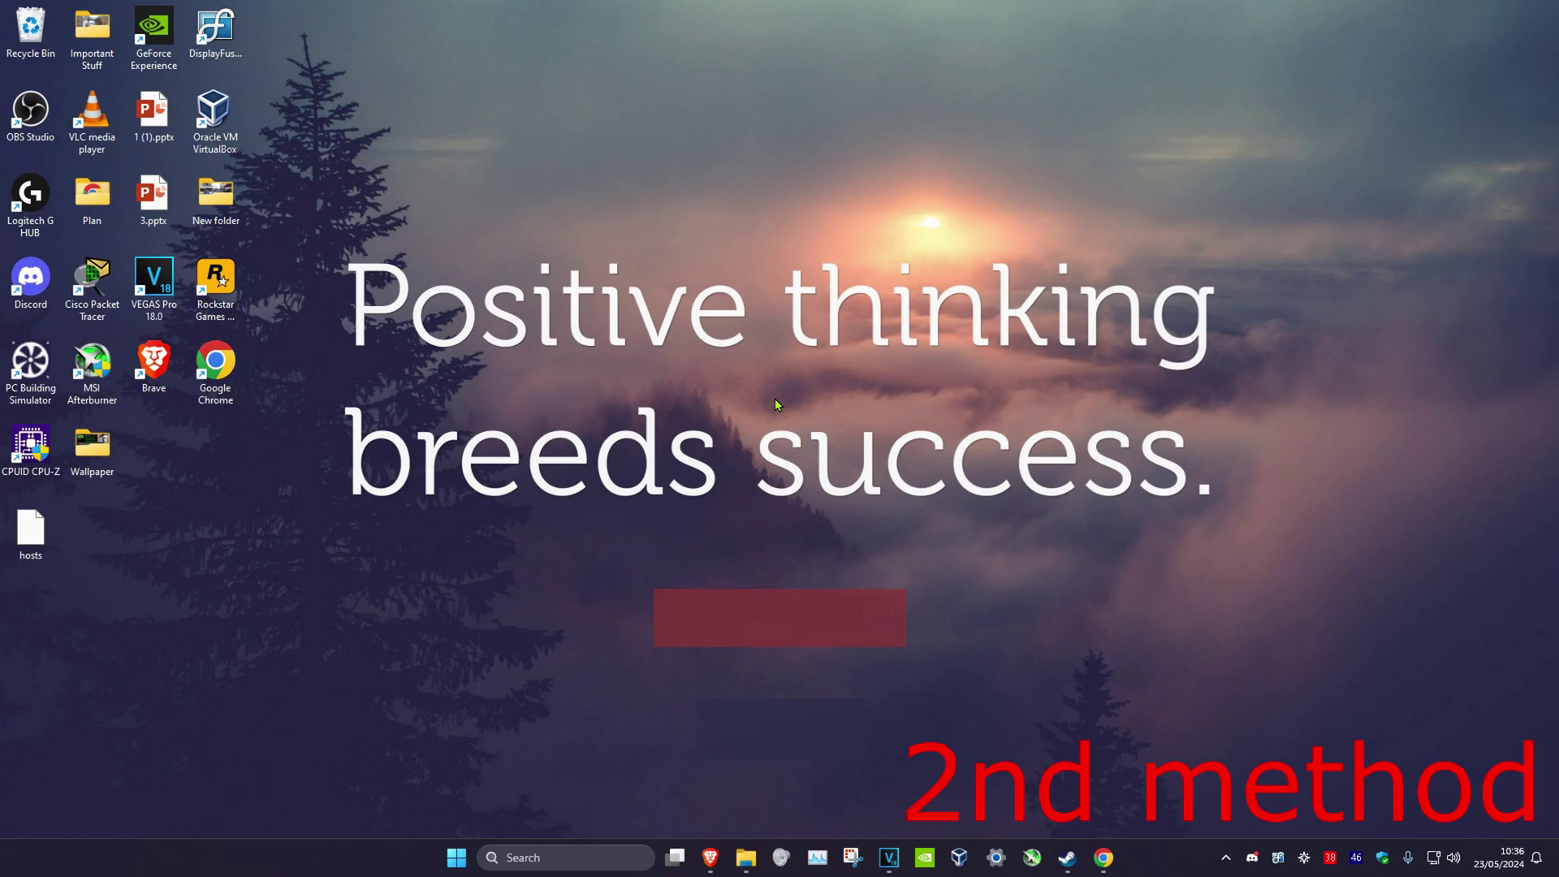
Step: Run Oracle VM VirtualBox as administrator
right_click(214, 118)
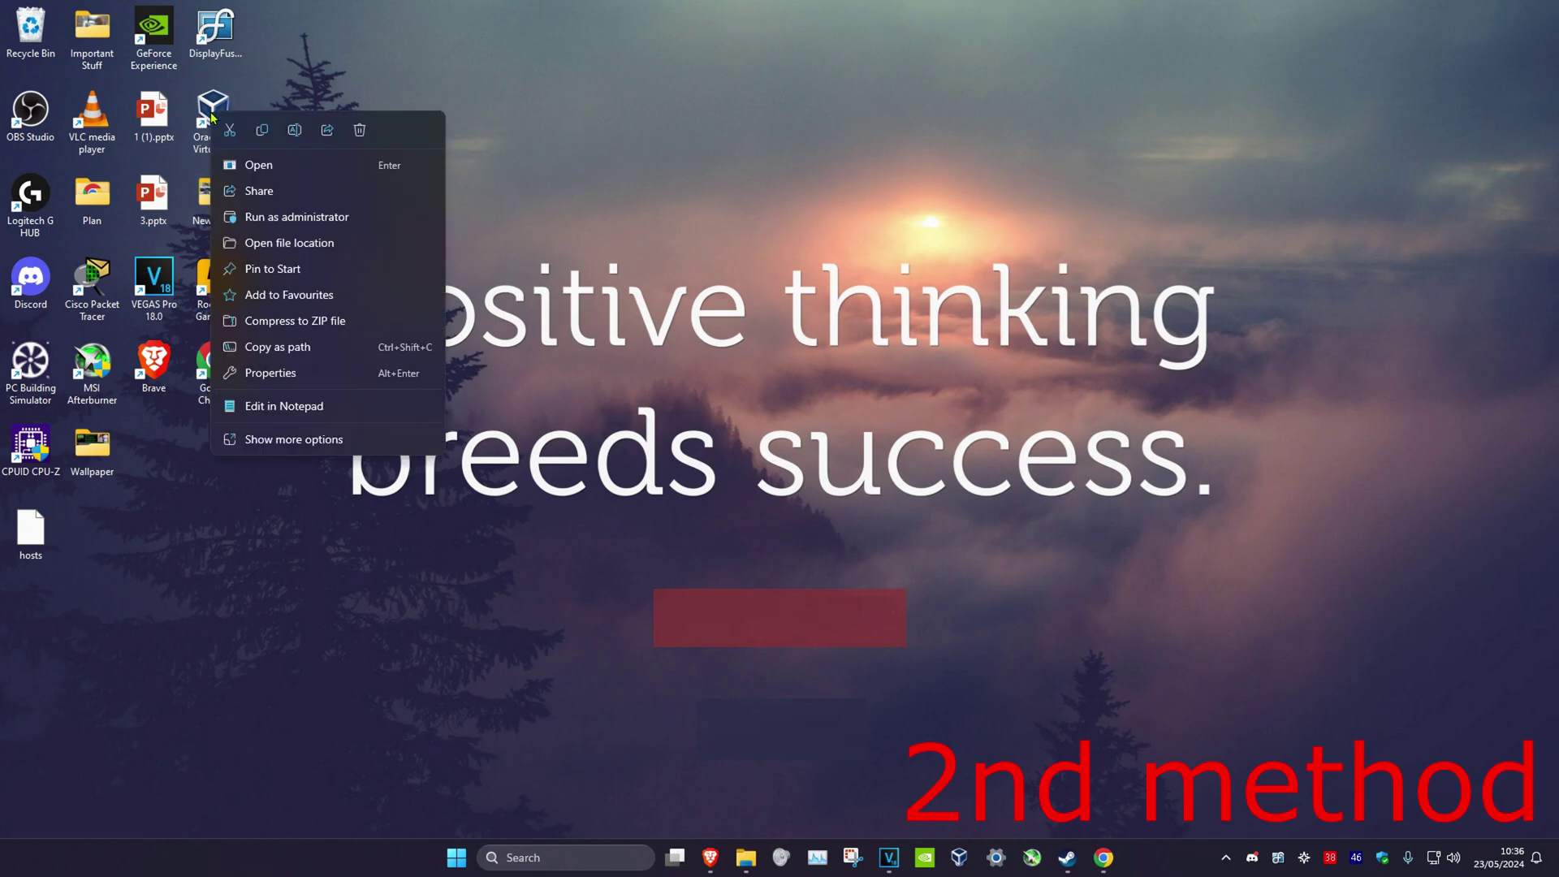
click(306, 223)
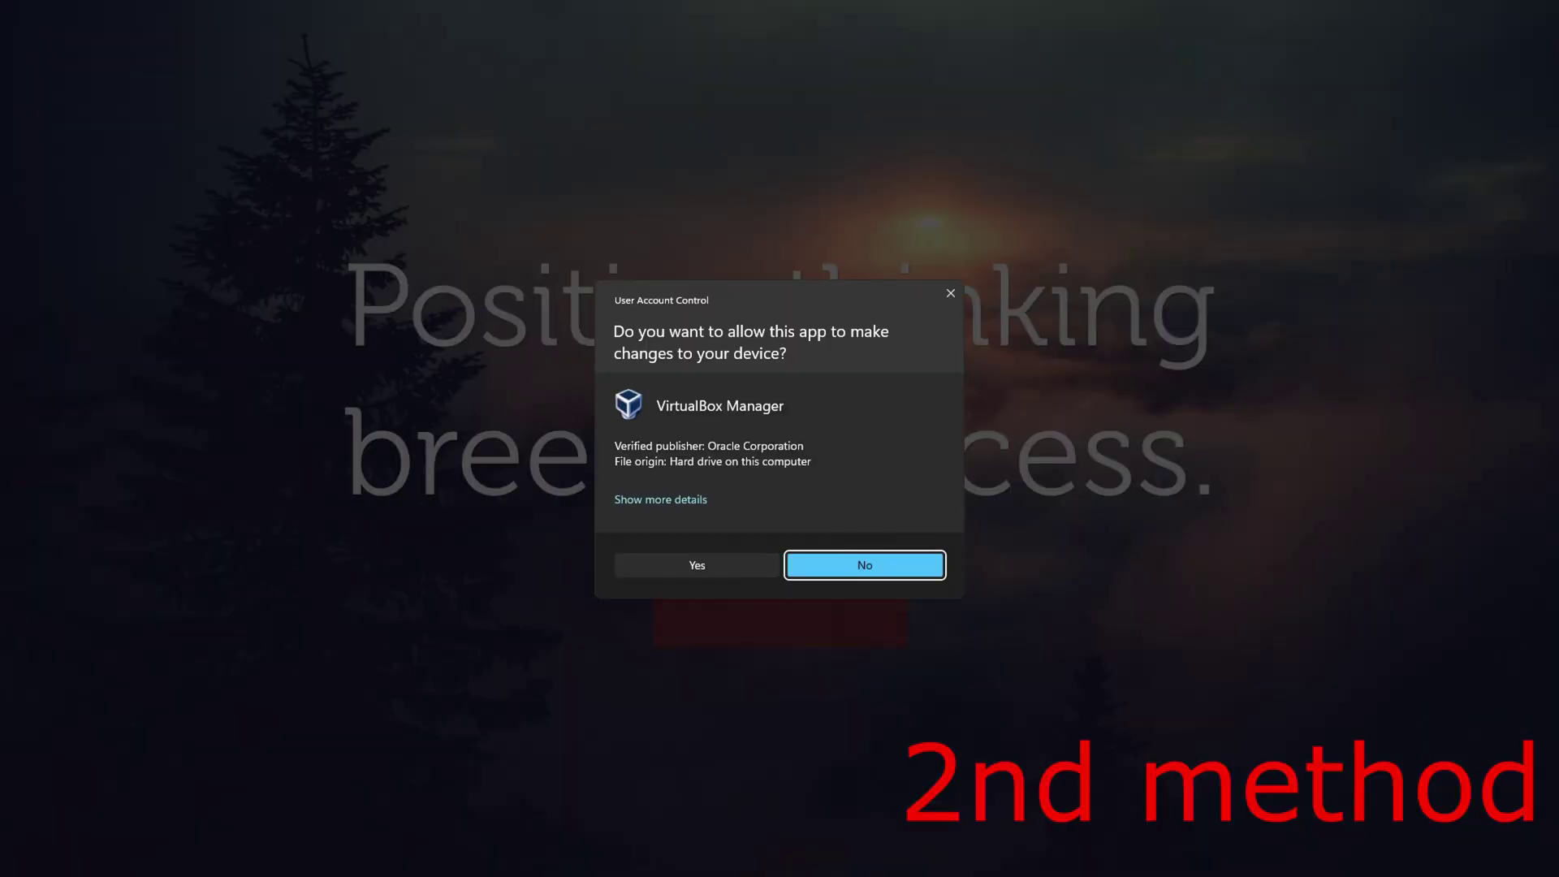
click(720, 565)
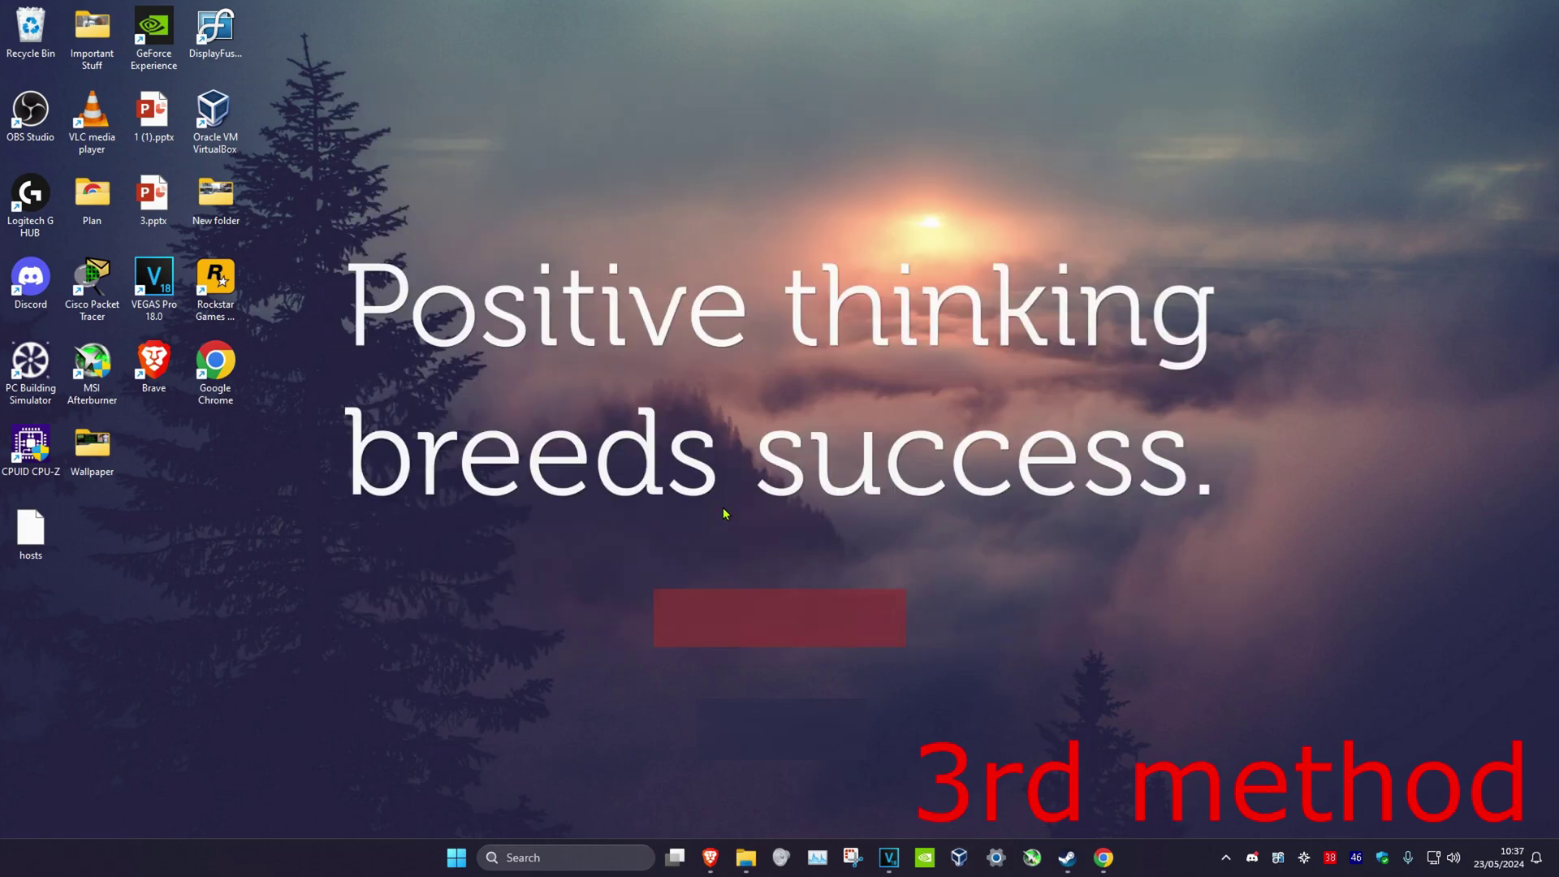
Step: Launch Command Prompt as administrator from Windows Search
click(573, 857)
text(cmd)
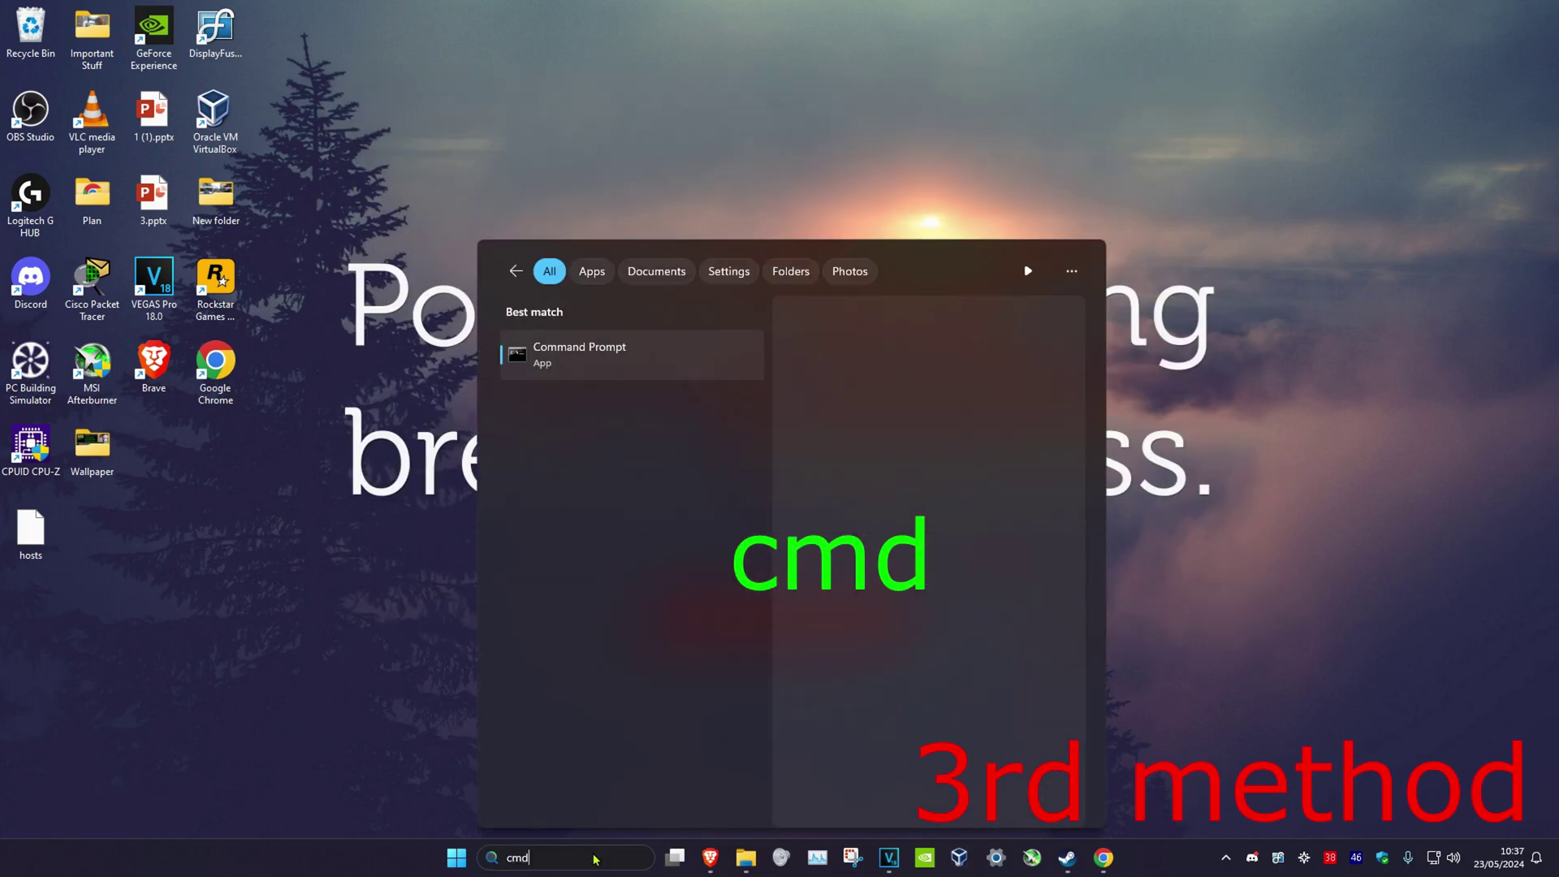
click(882, 498)
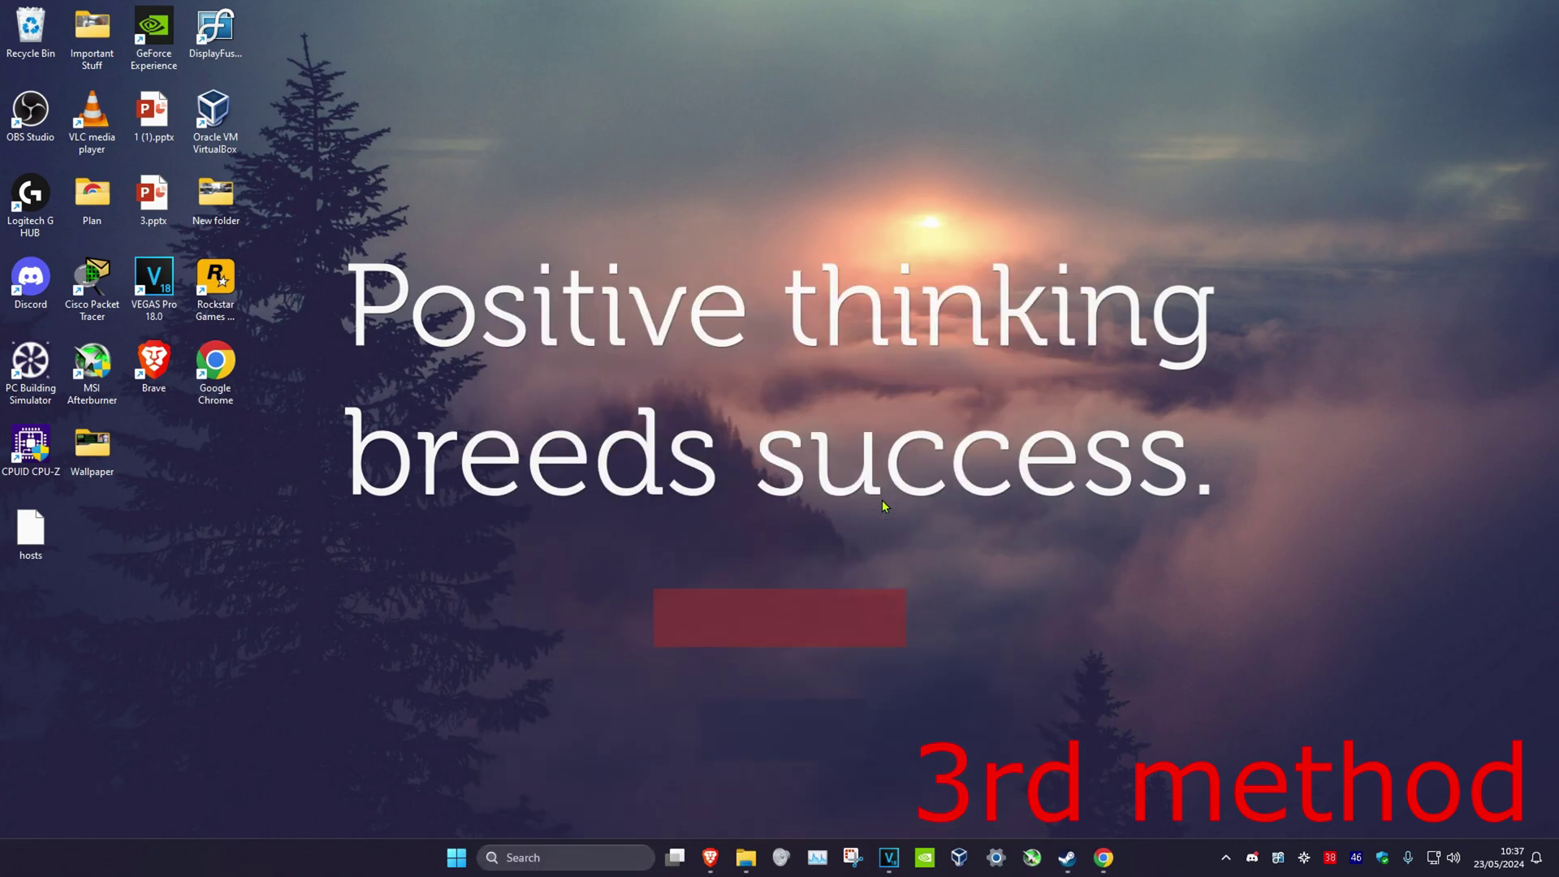
click(723, 557)
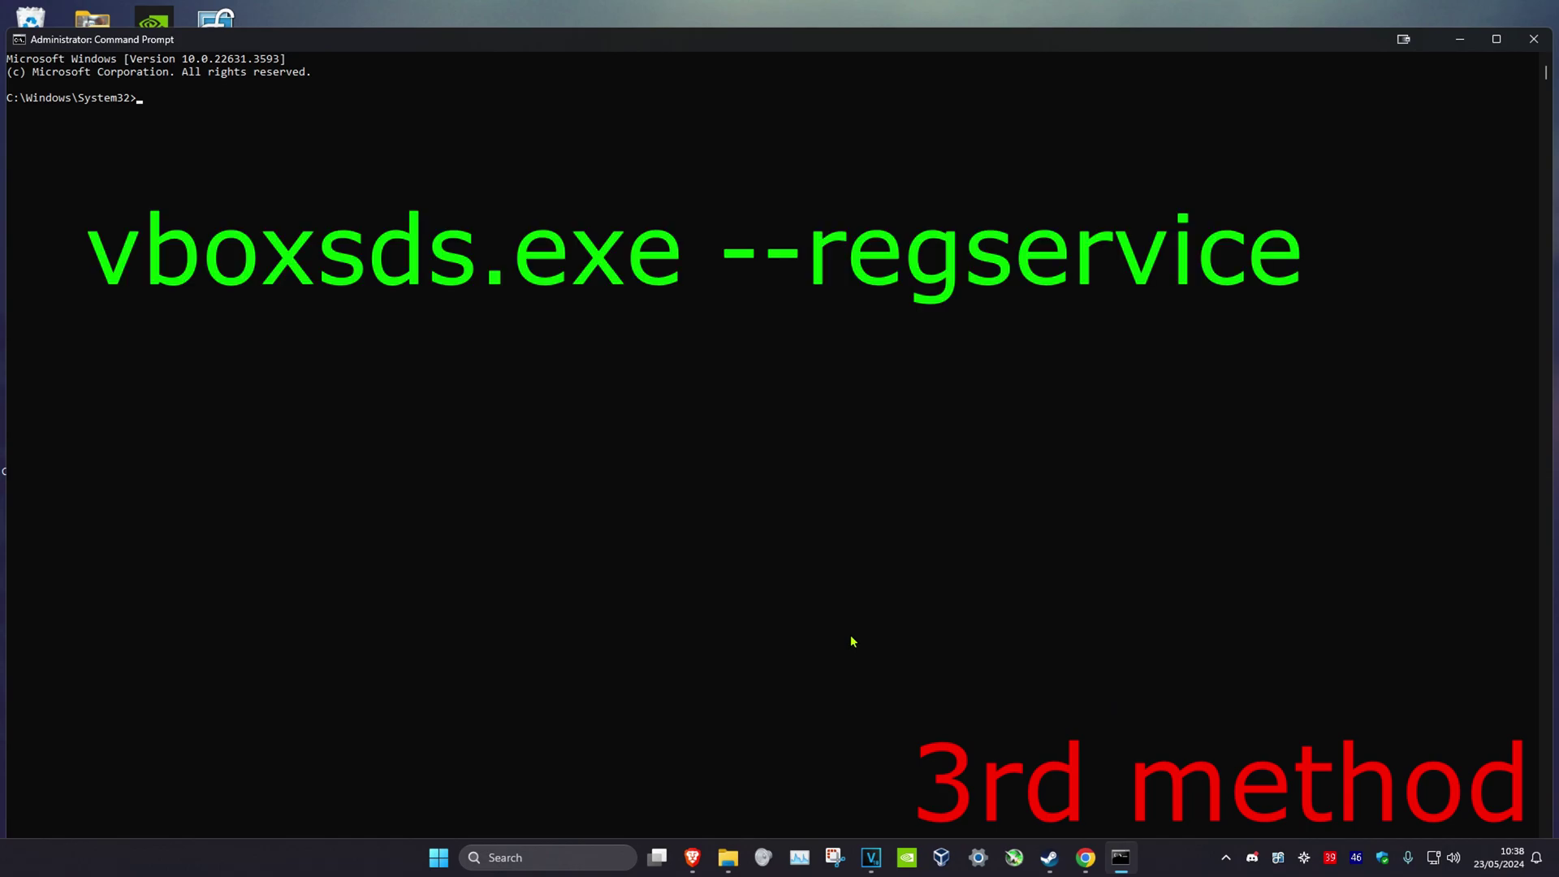
text(vboxsds.e)
text(xe --)
text(regse)
text(rvice)
Step: Run 'vboxsds.exe --regservice', then search for Add or remove programs
key(Return)
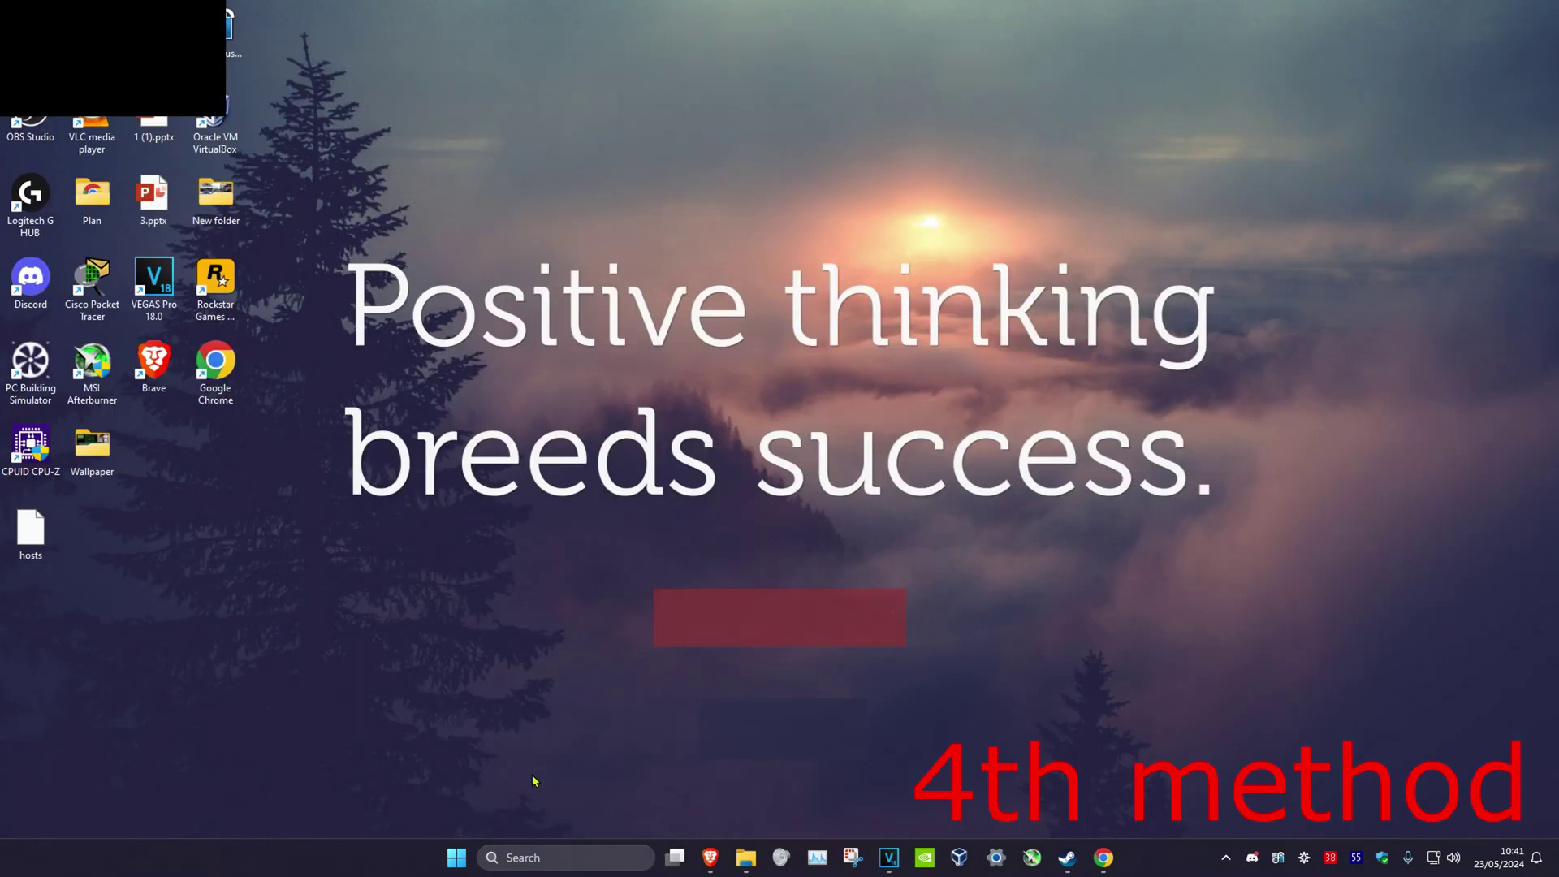
click(566, 861)
text(add ore)
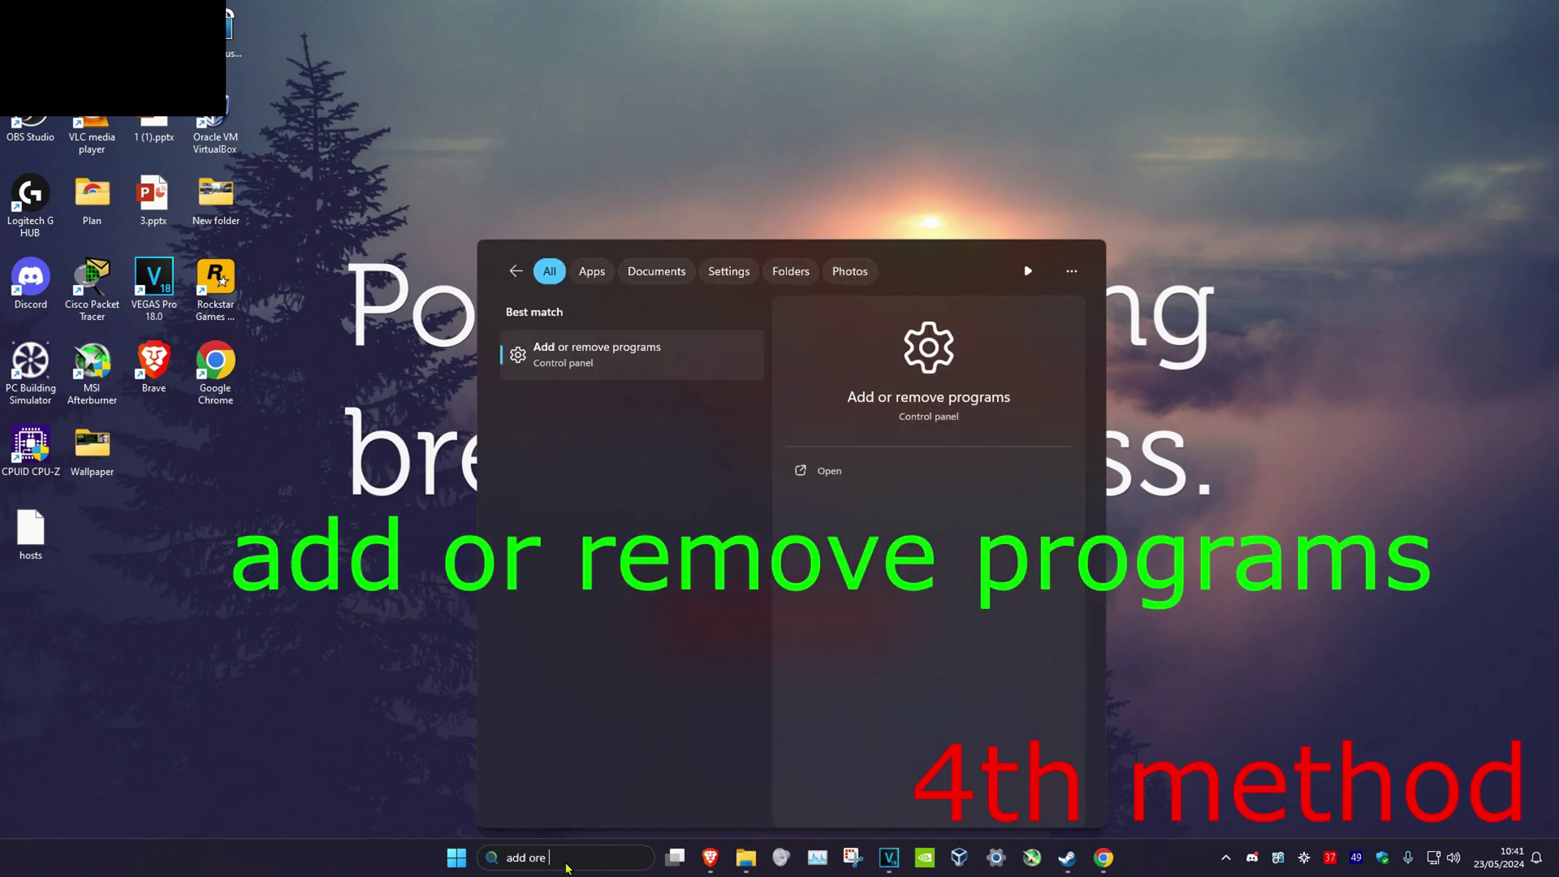
Step: Choose Uninstall for Oracle VM VirtualBox 7.0.14 in the installed apps list
click(607, 350)
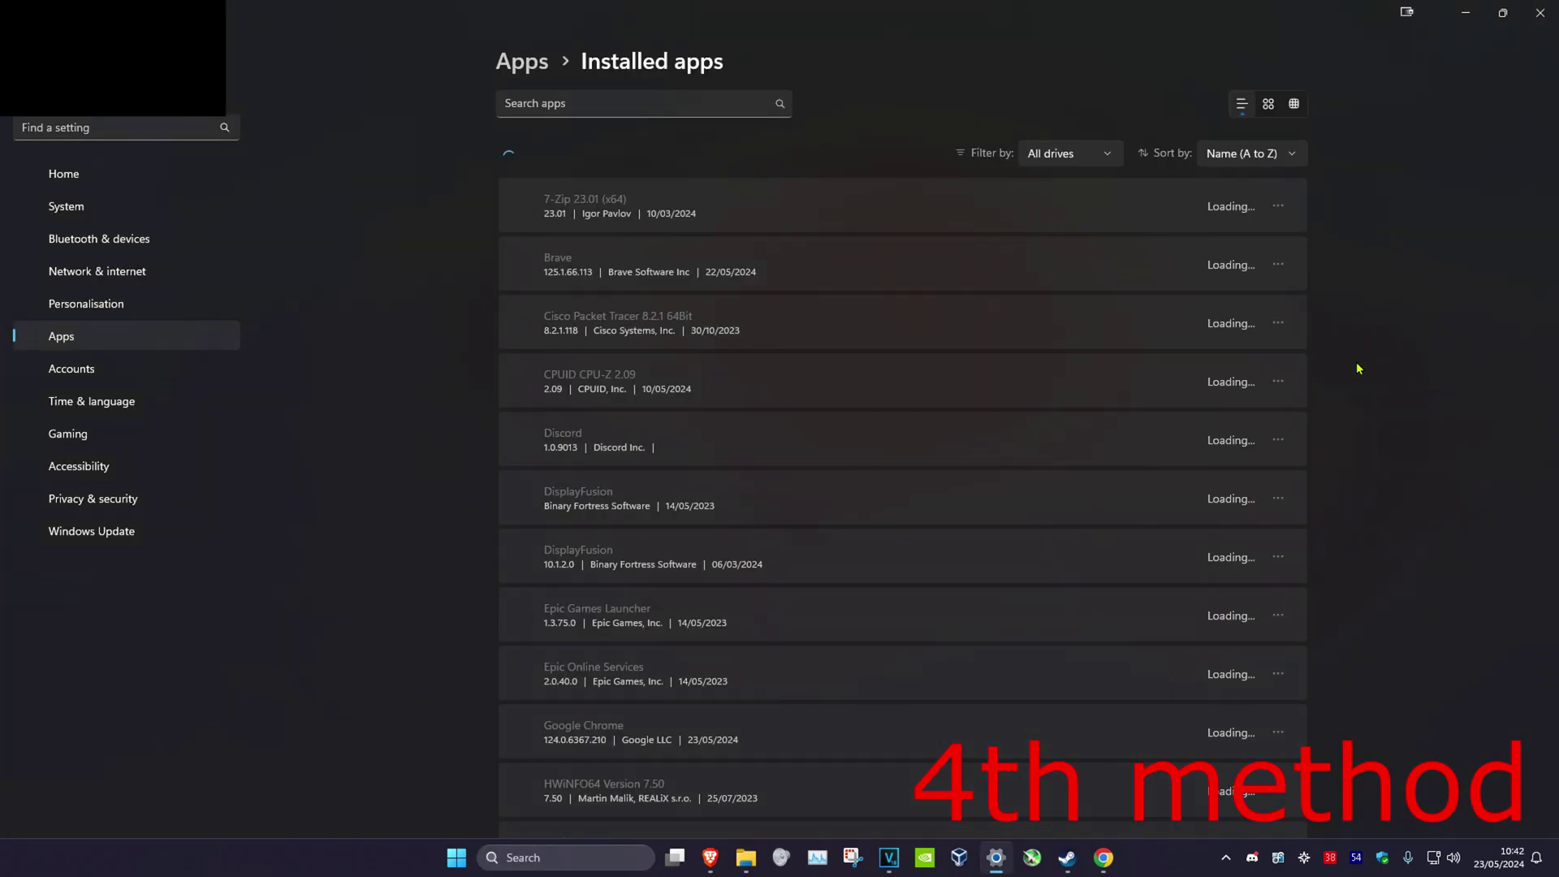
scroll(1340, 377, down, 4)
scroll(1334, 415, down, 7)
scroll(1316, 449, down, 5)
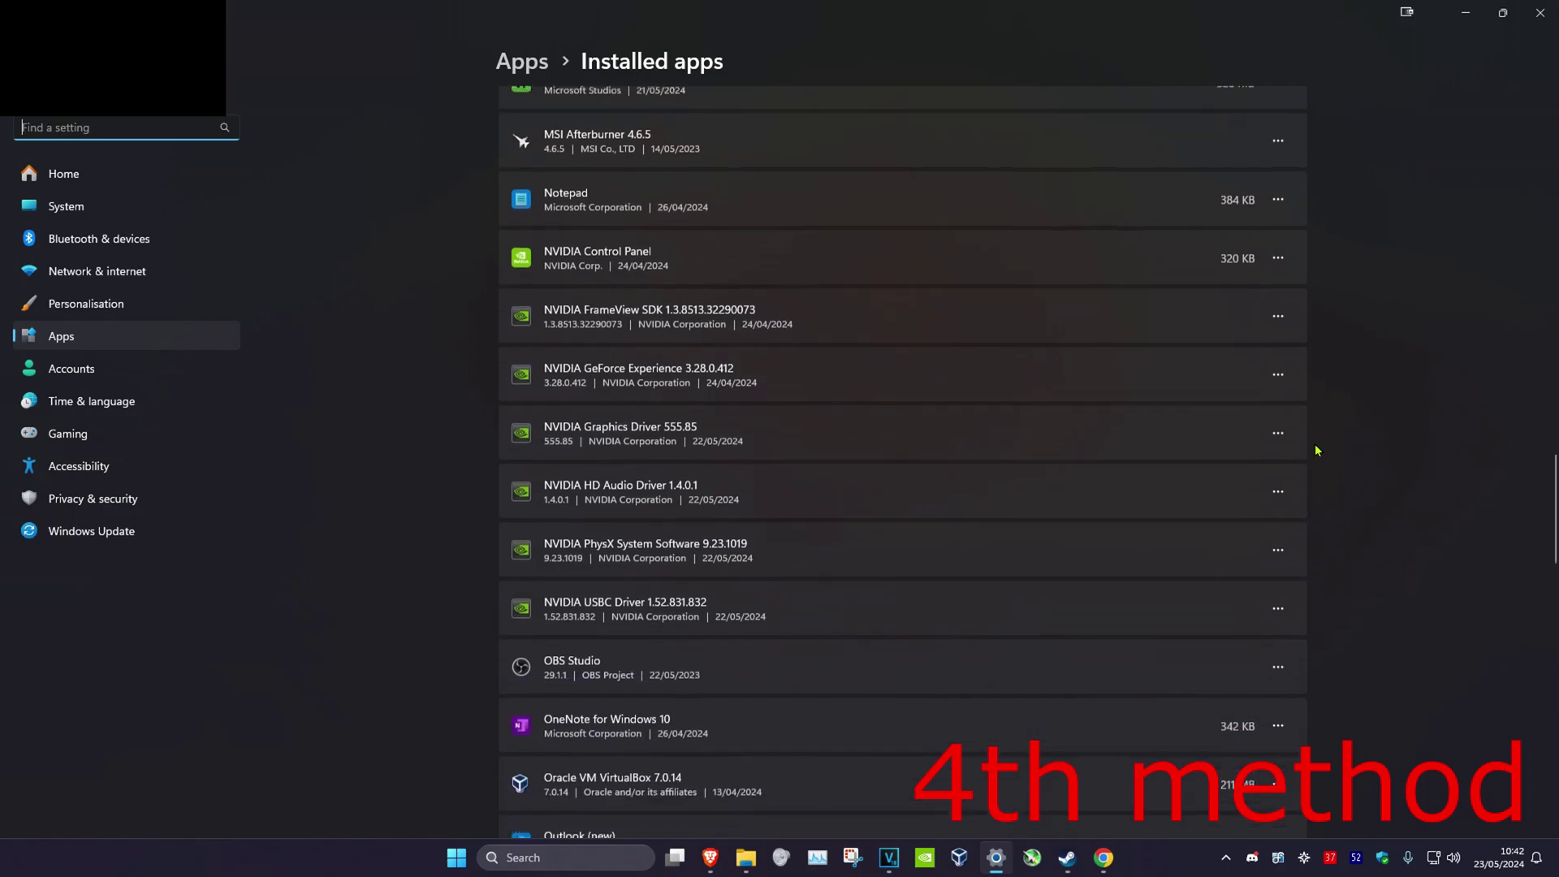
scroll(1316, 452, down, 8)
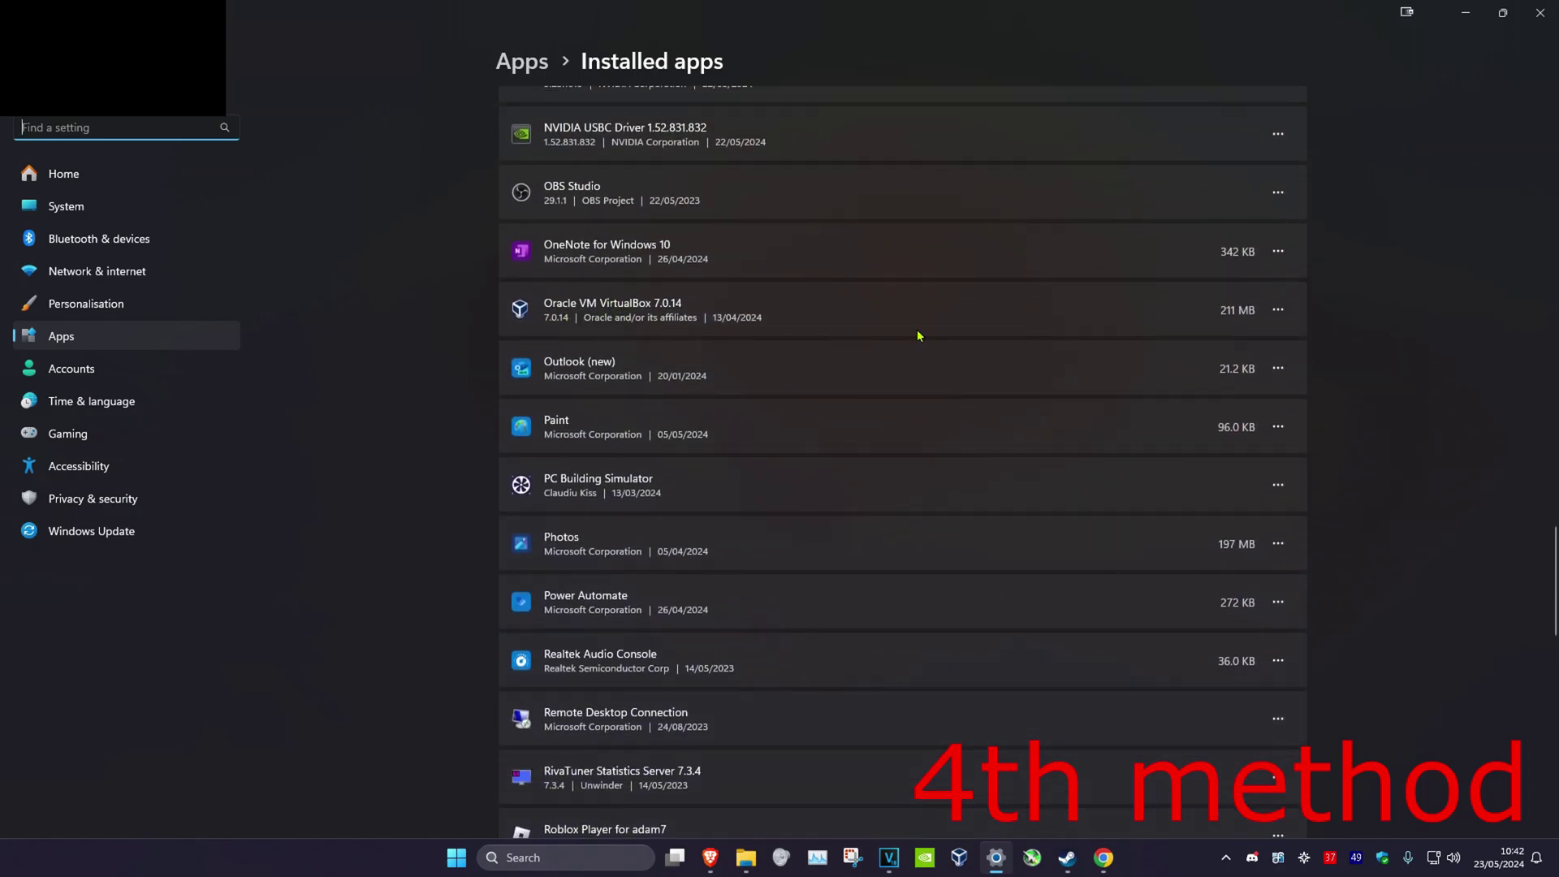
click(1278, 310)
click(1109, 370)
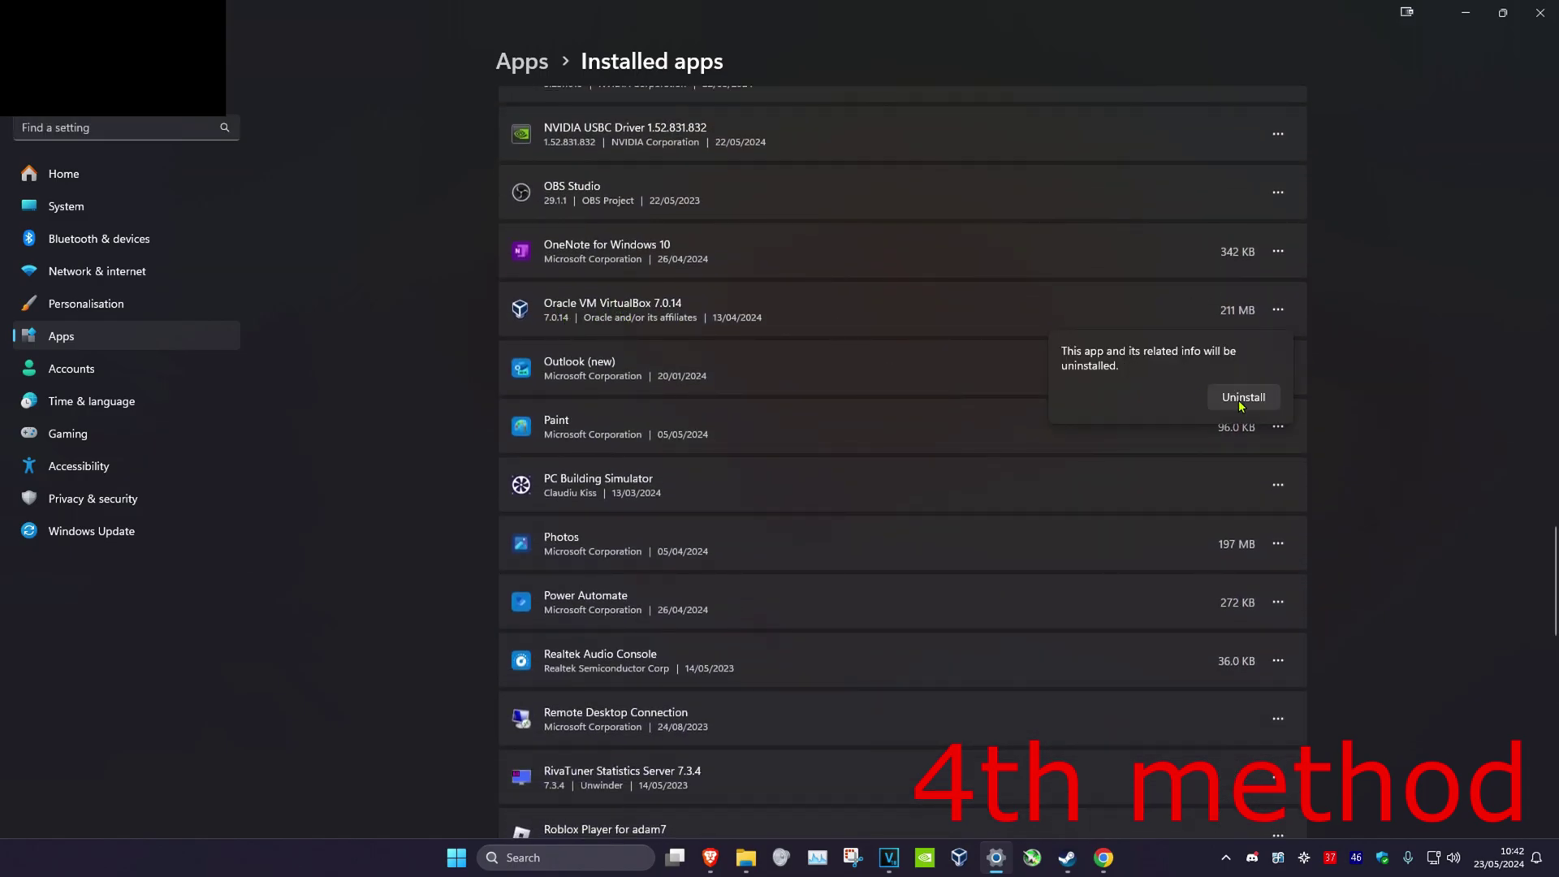